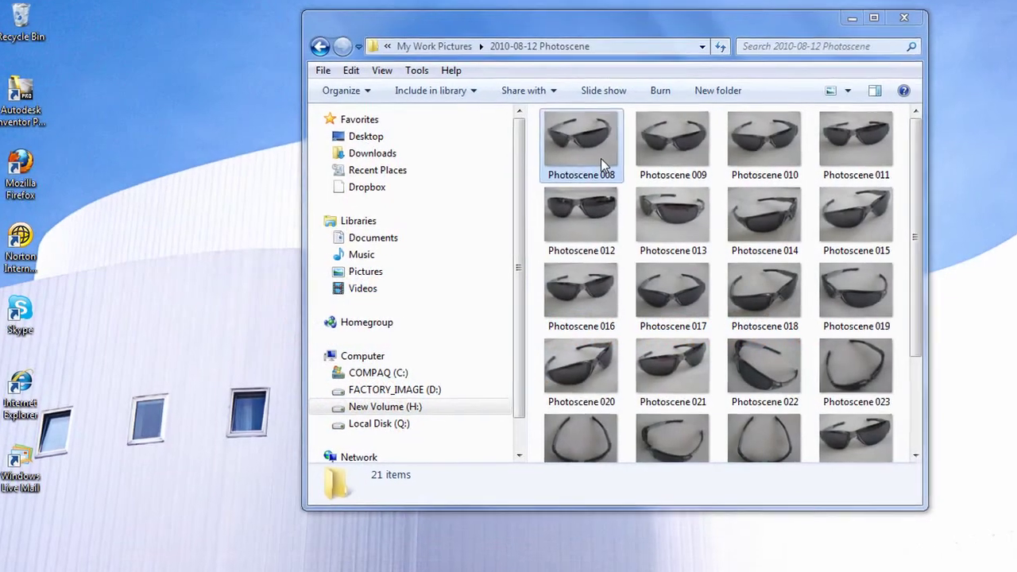
Select photos Photoscene 009 and 011, then orbit and zoom the green sunglasses point cloud.
left_click(670, 143)
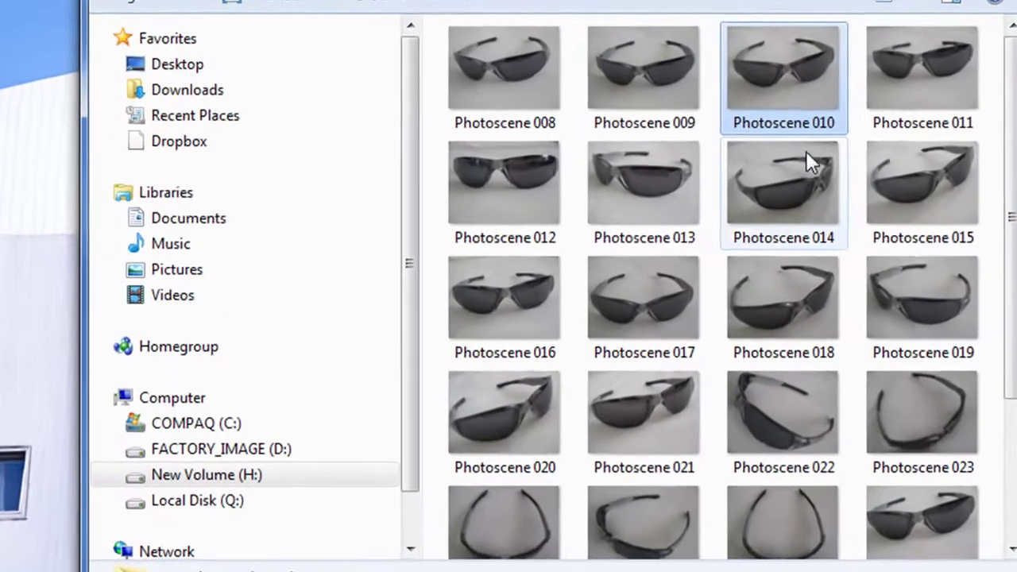
left_click(872, 125)
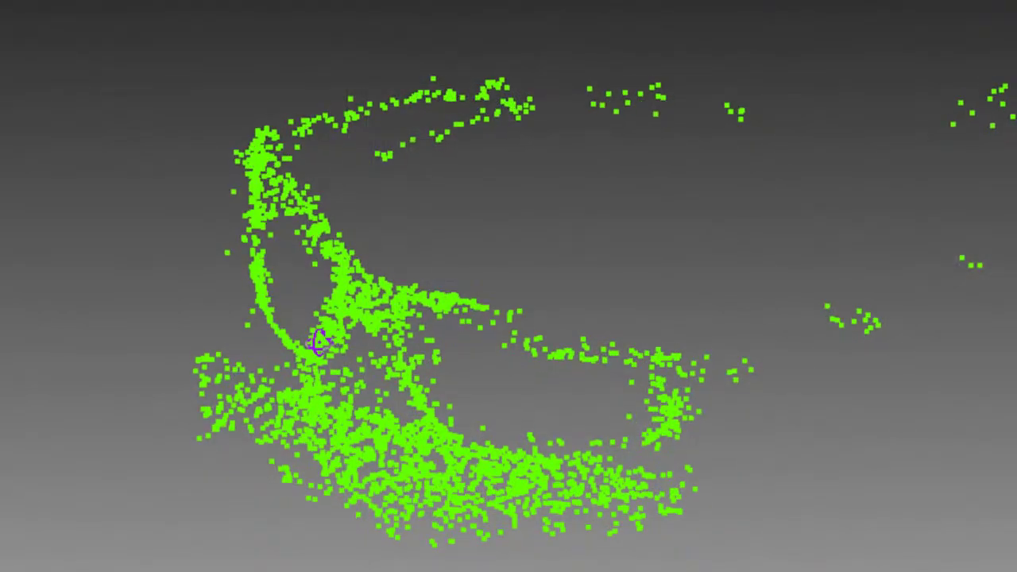
middle_click_drag(318, 342, 659, 332)
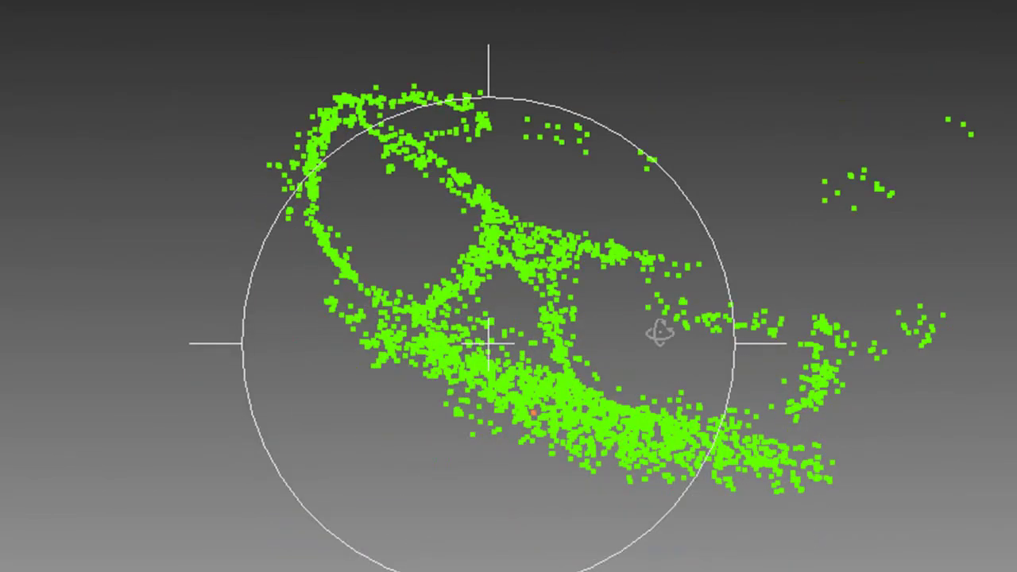
scroll(660, 332, "up", 5)
scroll(659, 336, "down", 6)
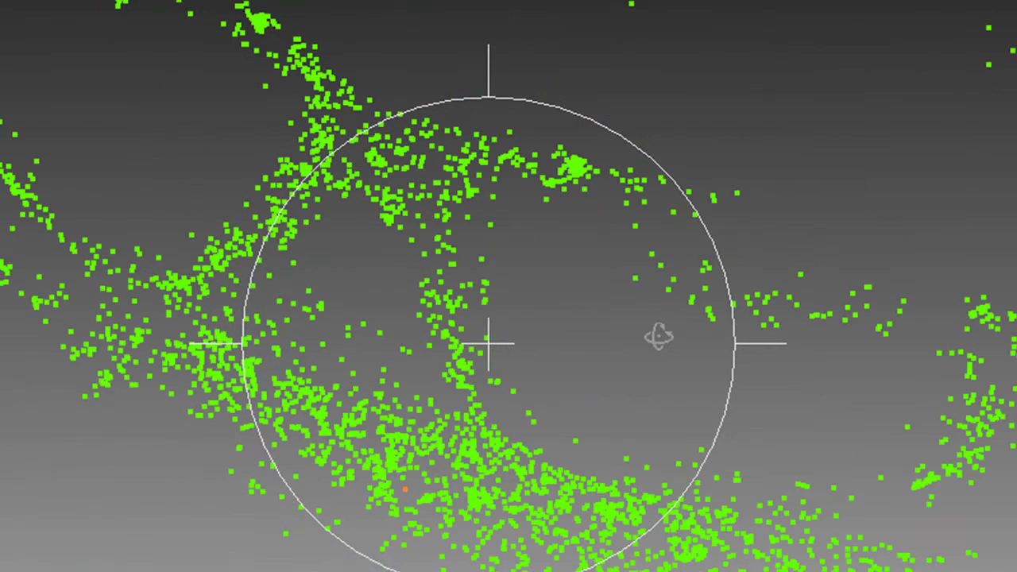
scroll(660, 336, "up", 3)
scroll(658, 335, "down", 2)
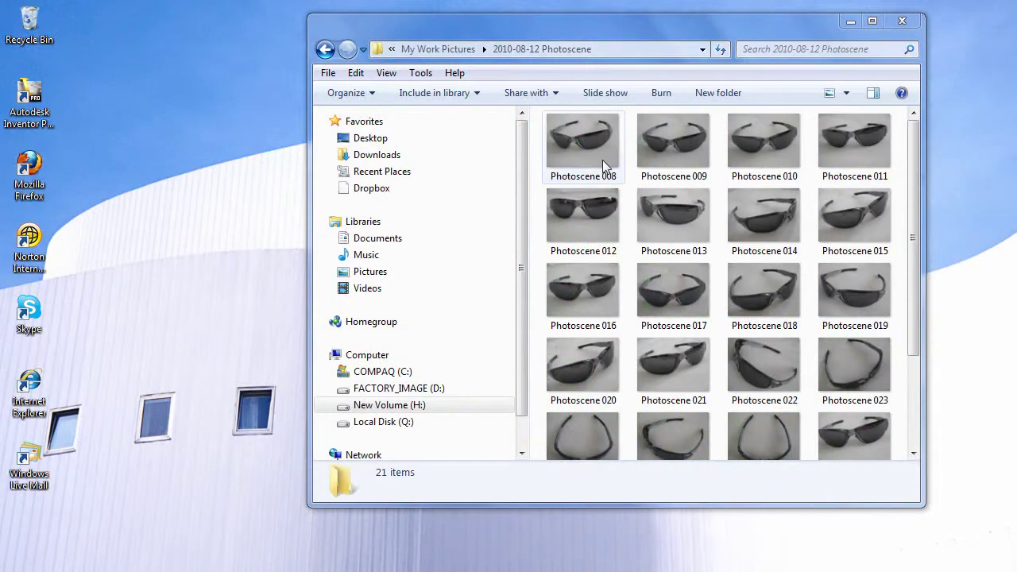
left_click(671, 147)
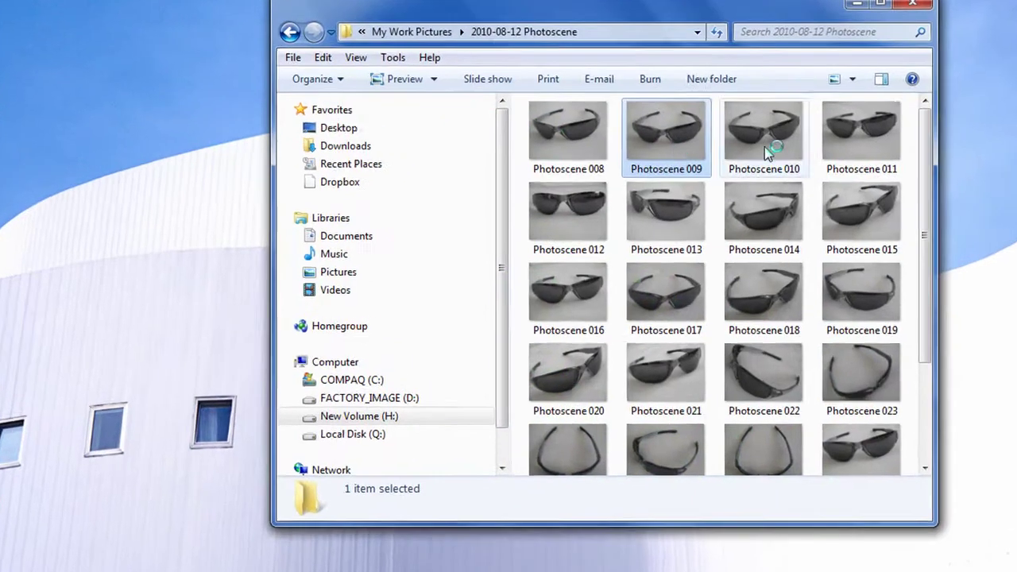
left_click(766, 152)
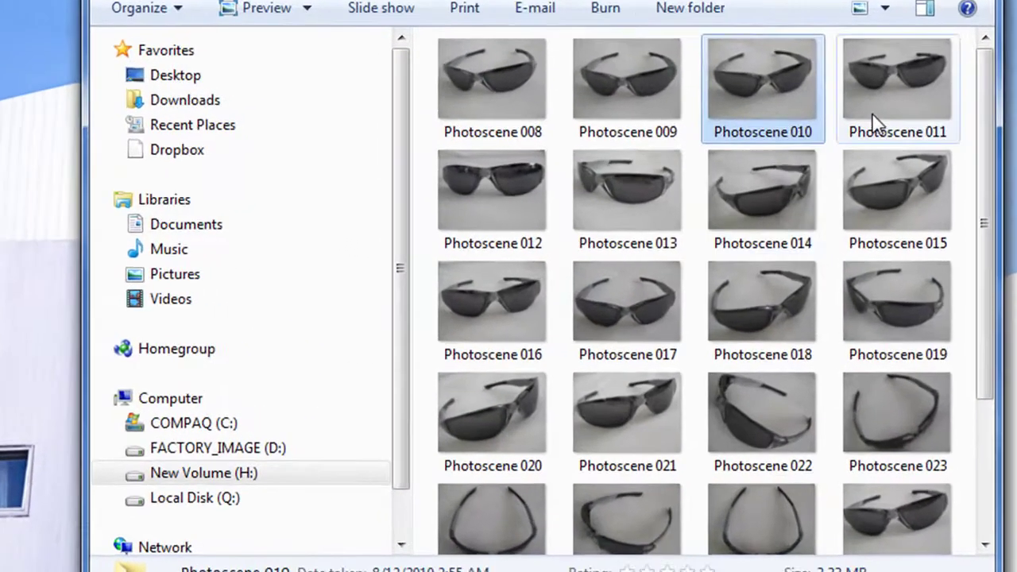
left_click(846, 158)
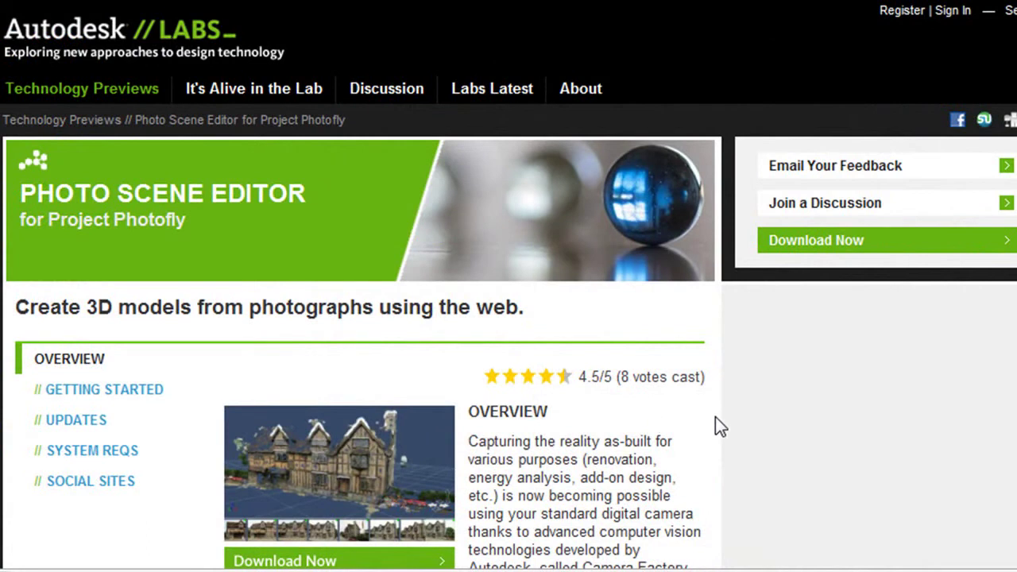
Scroll the Autodesk Labs Photo Scene Editor page down to the Project Photofly overview.
scroll(714, 424, "down", 4)
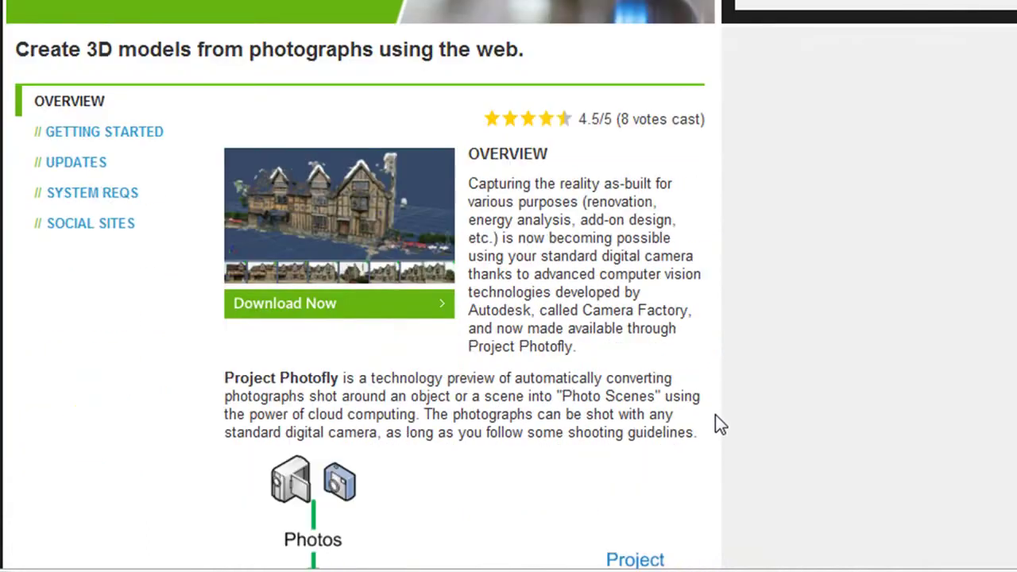
scroll(715, 414, "down", 2)
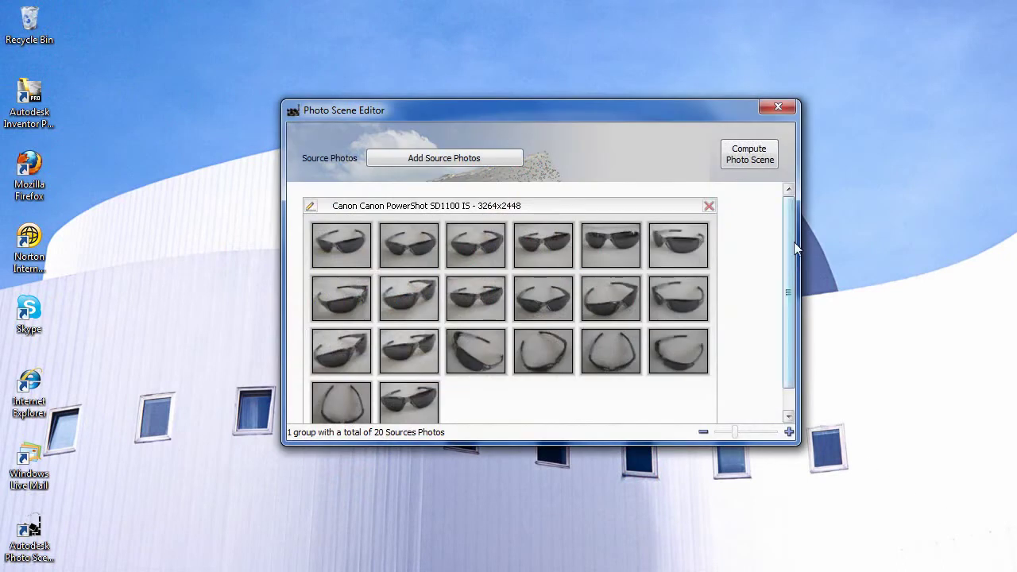
Compute a photo scene from the 20 sunglasses source photos.
left_click(751, 162)
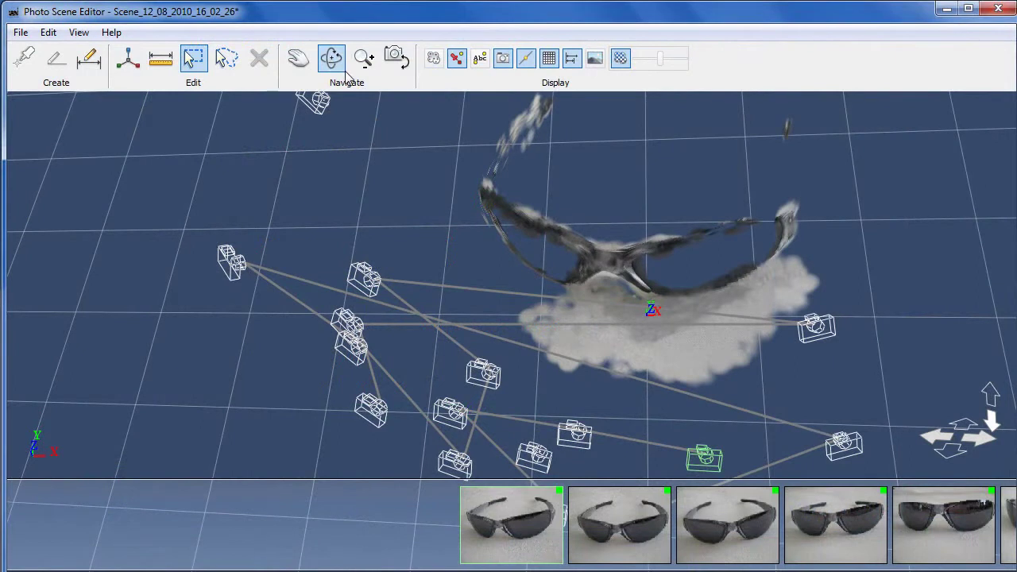
Orbit the textured sunglasses scene to view it from other sides, then zoom in.
left_click(340, 65)
left_click_drag(604, 329, 575, 242)
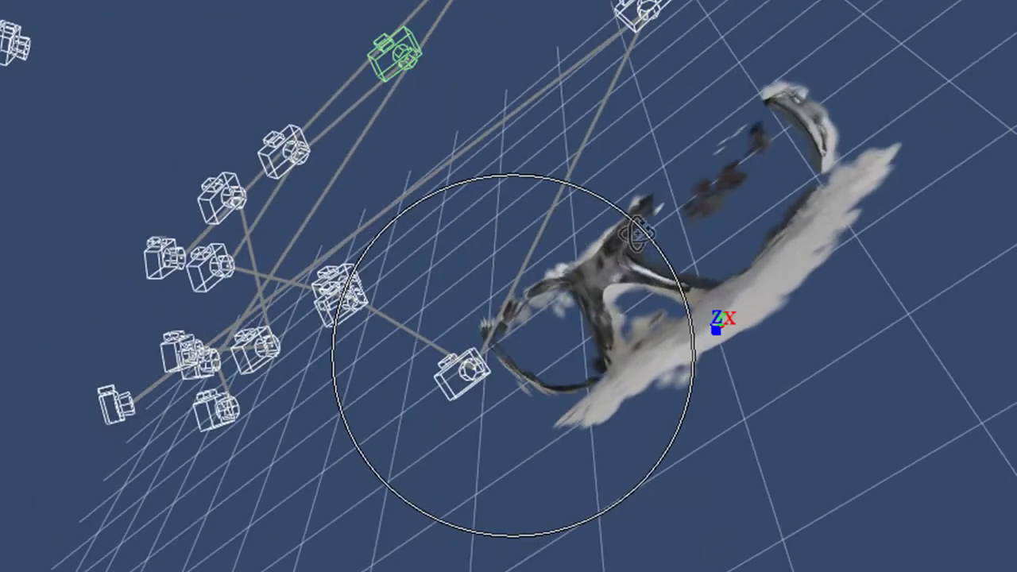
left_click_drag(636, 233, 910, 249)
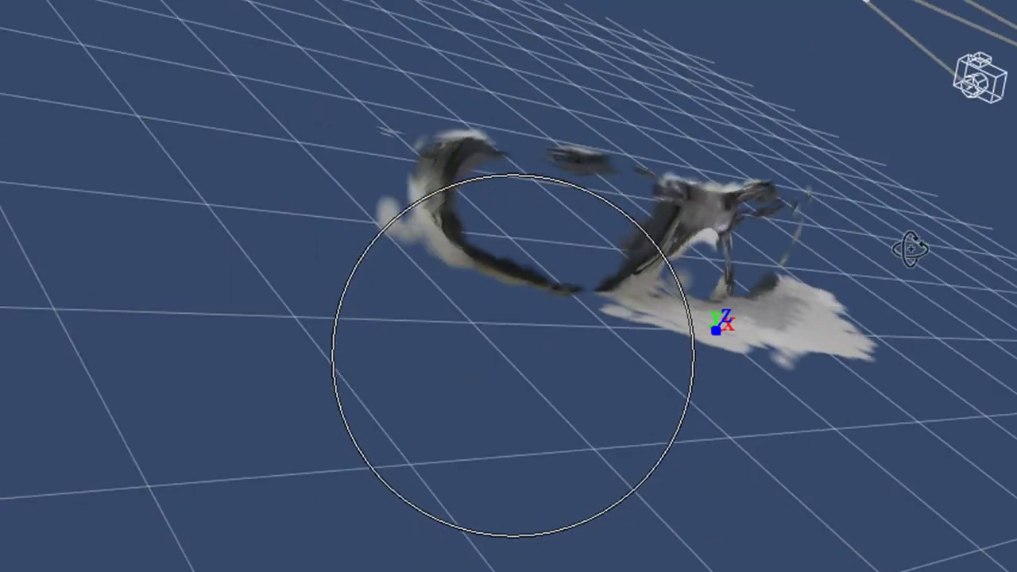
scroll(908, 250, "up", 2)
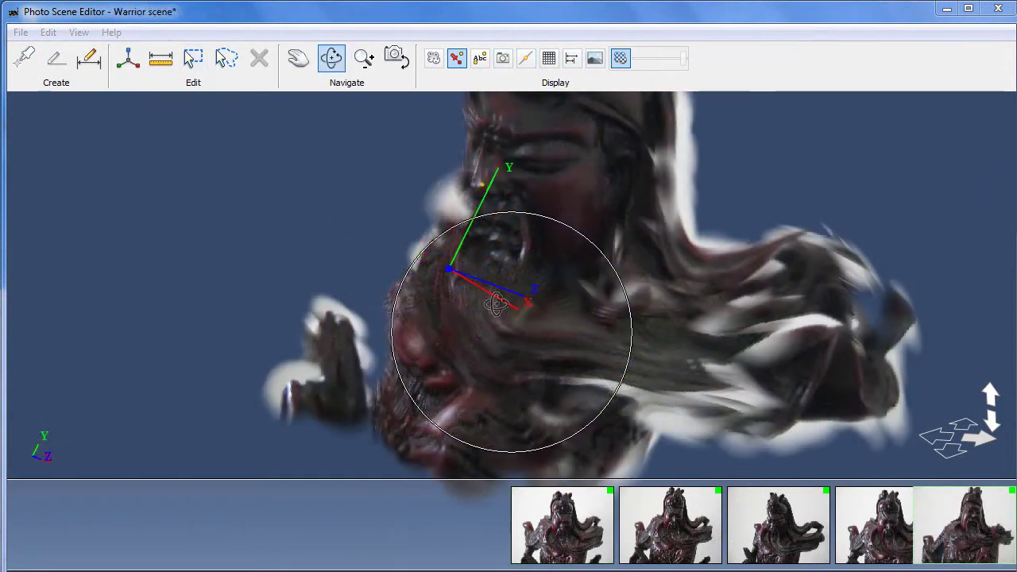
Orbit the warrior statue scene to line it up for placing the reference points.
left_click_drag(588, 306, 508, 350)
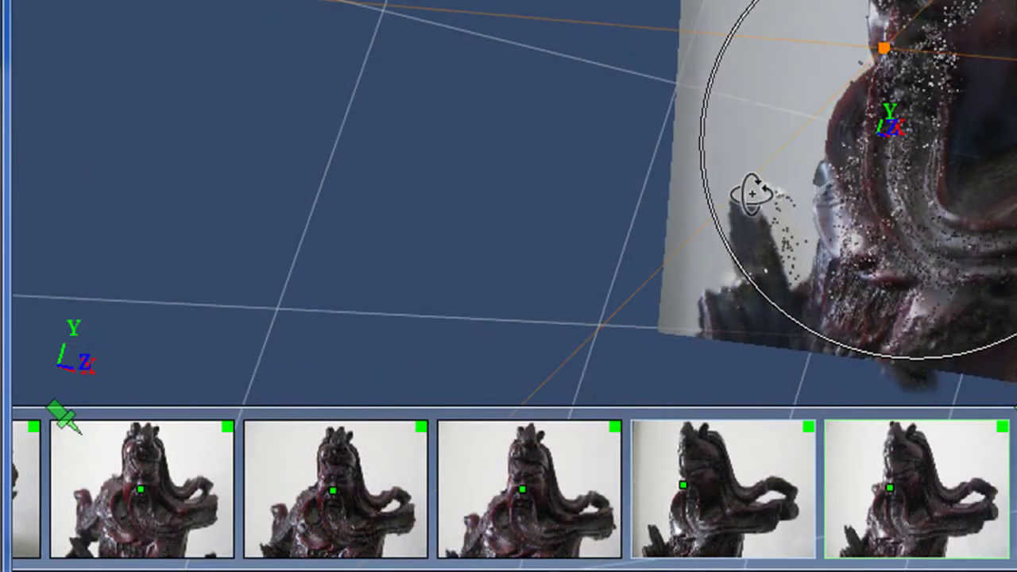
left_click_drag(751, 193, 274, 151)
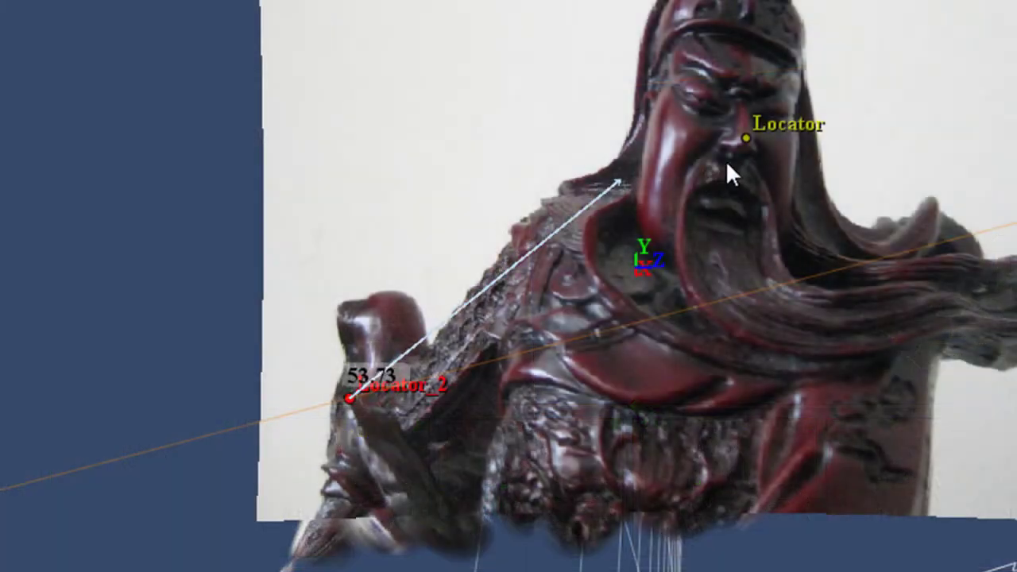
End the distance line on Locator and set its length to 3 as the reference distance.
left_click(748, 139)
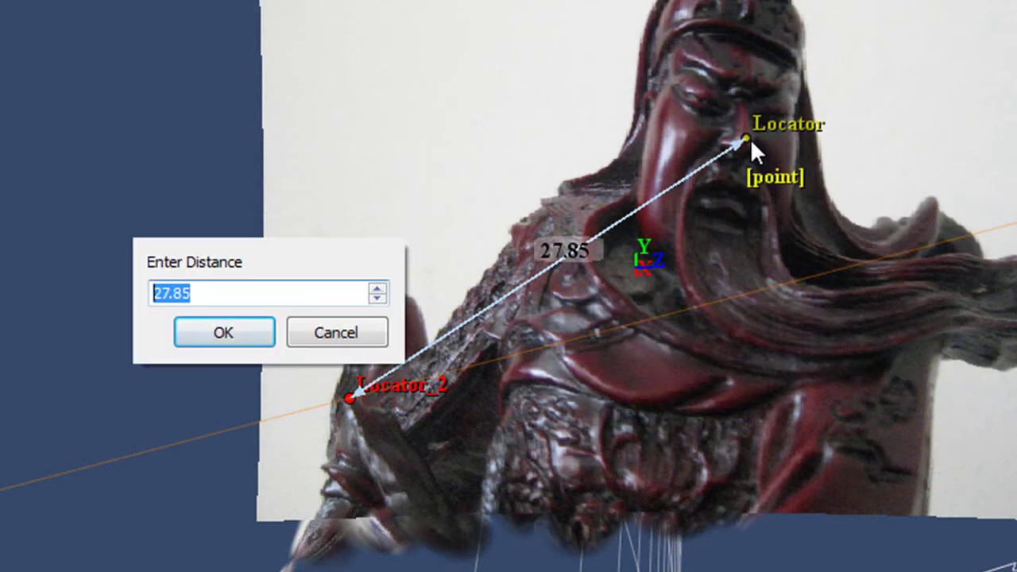
type("3")
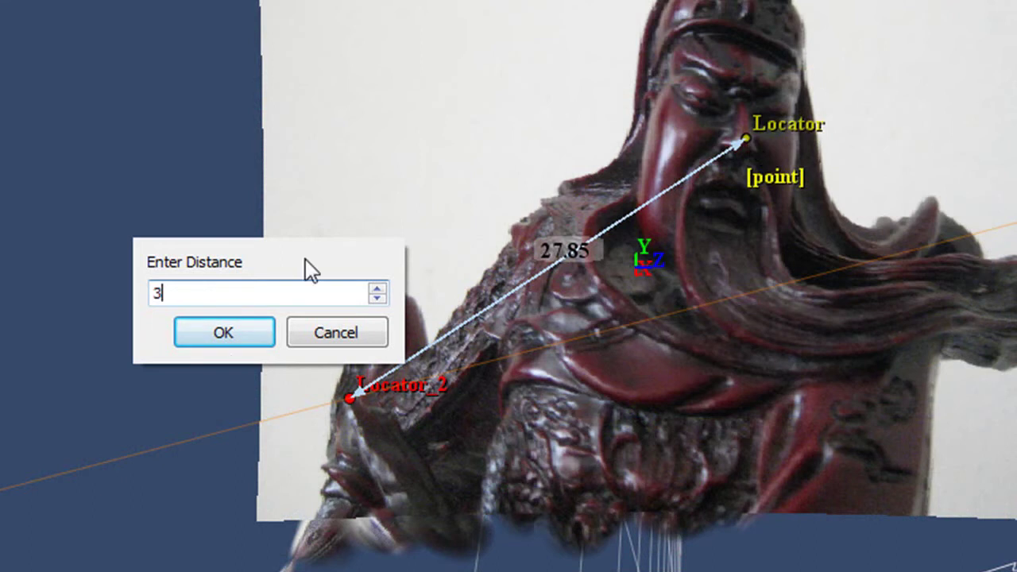
left_click(225, 335)
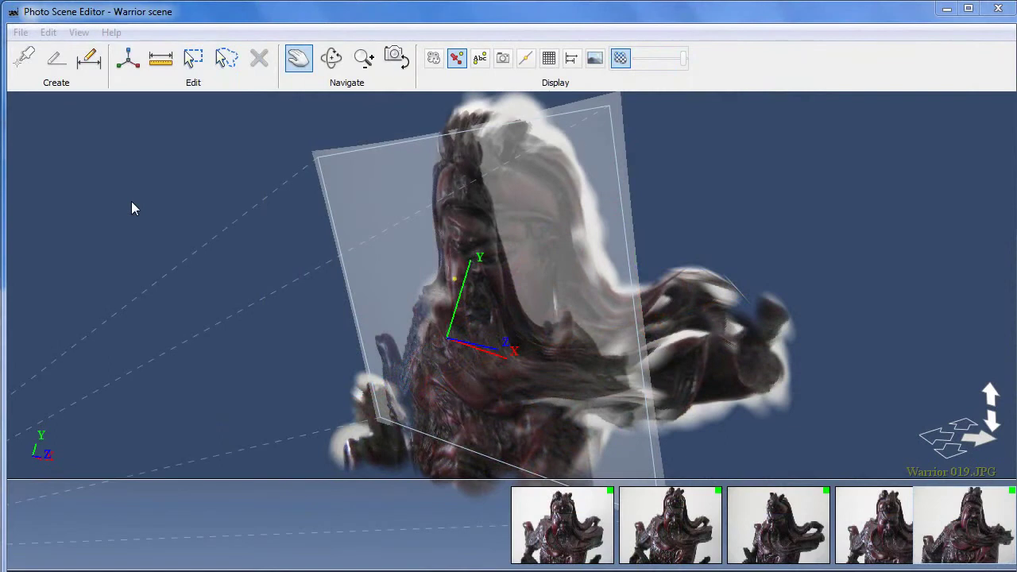
middle_click_drag(131, 208, 651, 262, "shift")
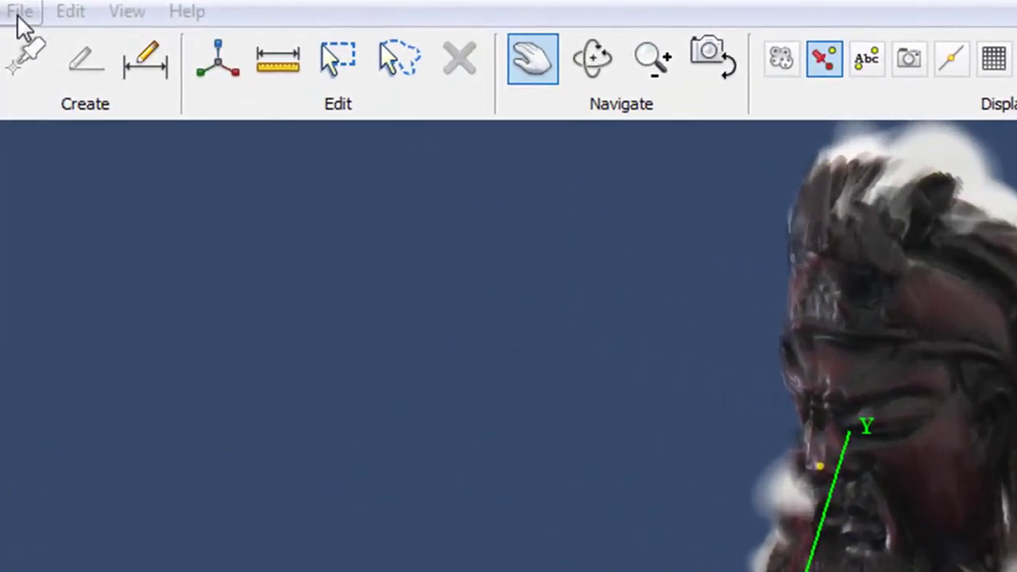
Export the warrior scene in Autodesk RealDWG 2010 (dwg) format.
left_click(19, 24)
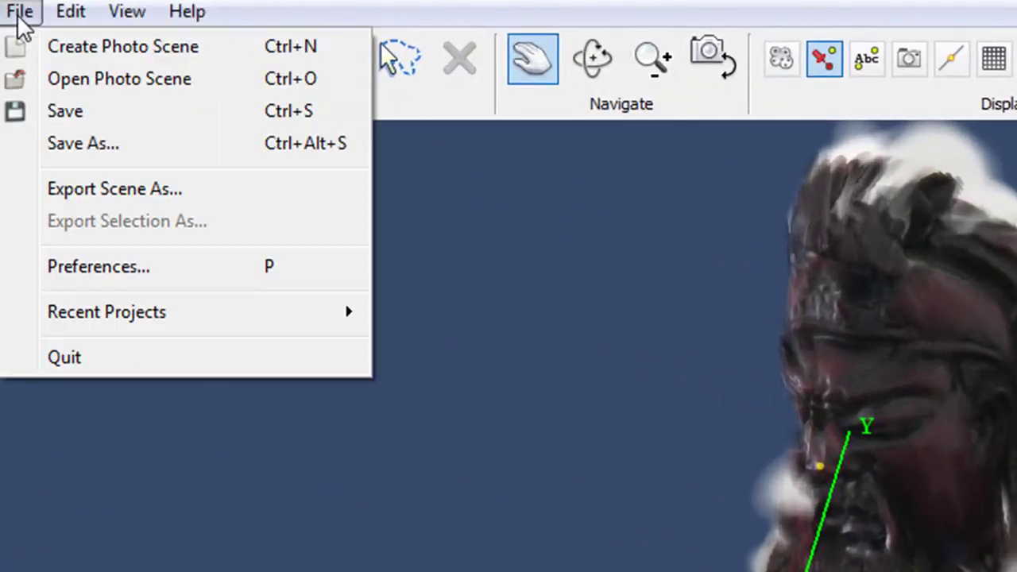
left_click(129, 195)
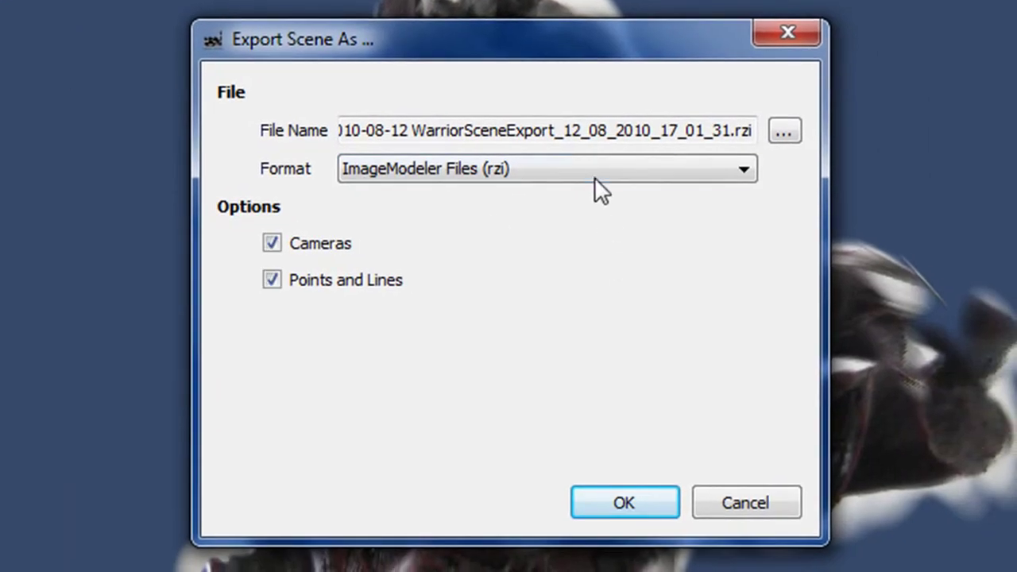
left_click(593, 176)
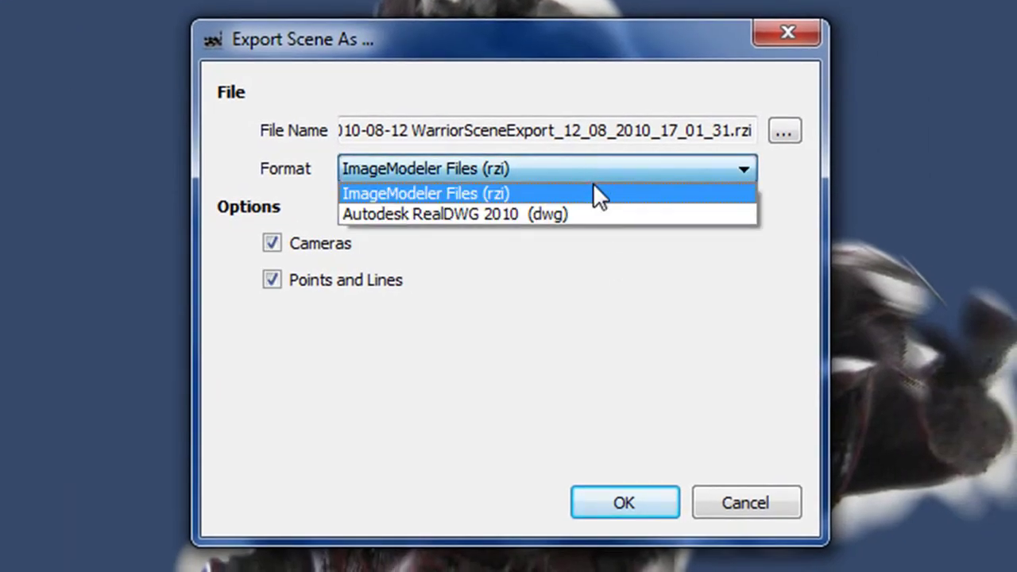
left_click(589, 219)
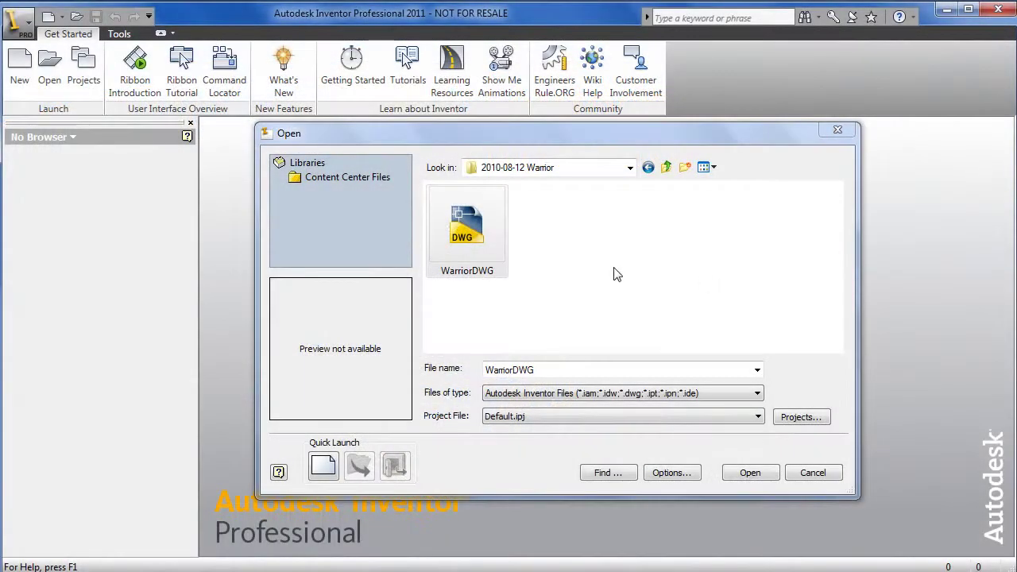
Open the WarriorDWG file from the 2010-08-12 Warrior folder in Inventor.
left_click(454, 247)
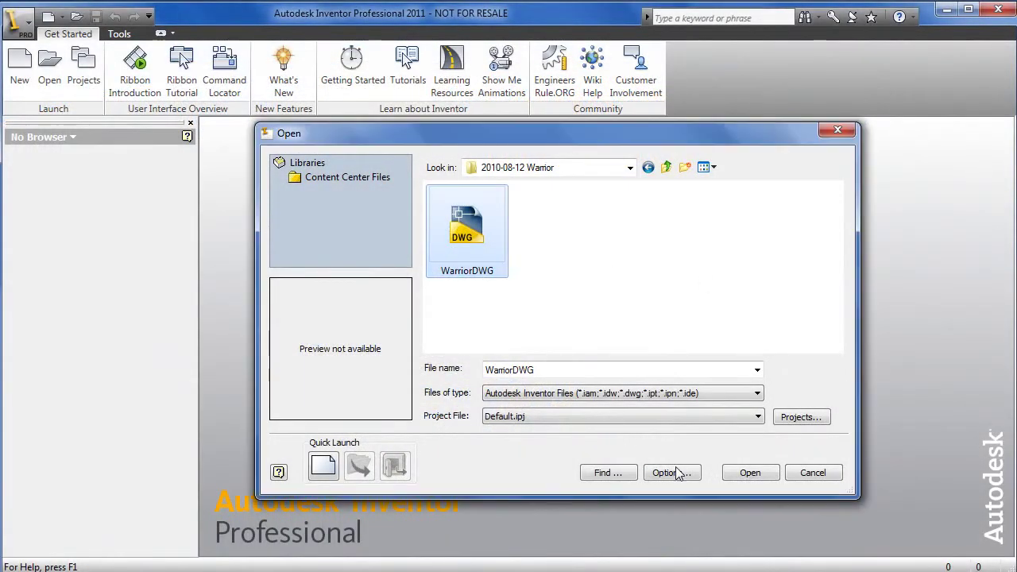
left_click(740, 472)
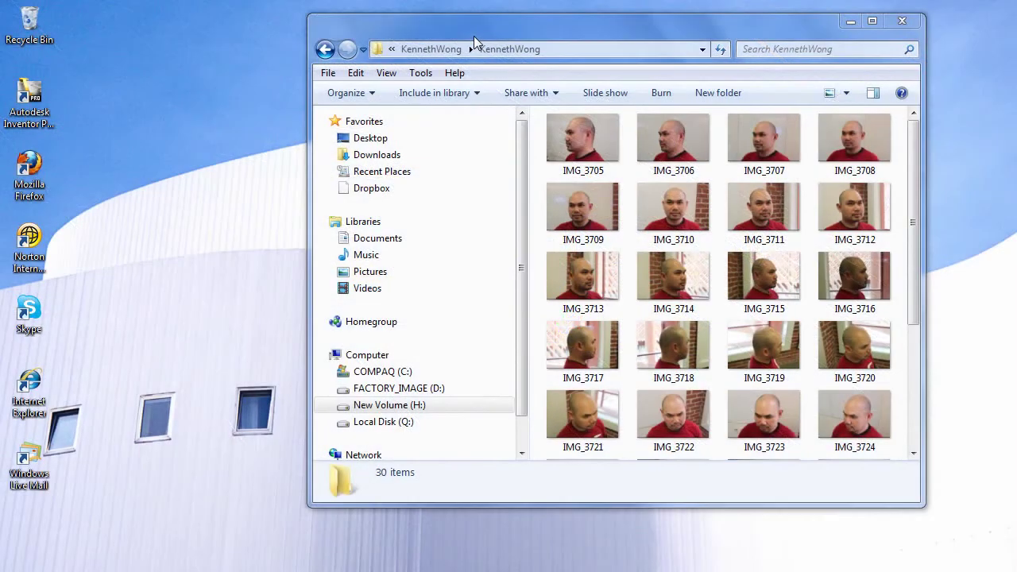
Browse the portrait photos from IMG_3705 down, then turn the textured head model slightly.
left_click(586, 150)
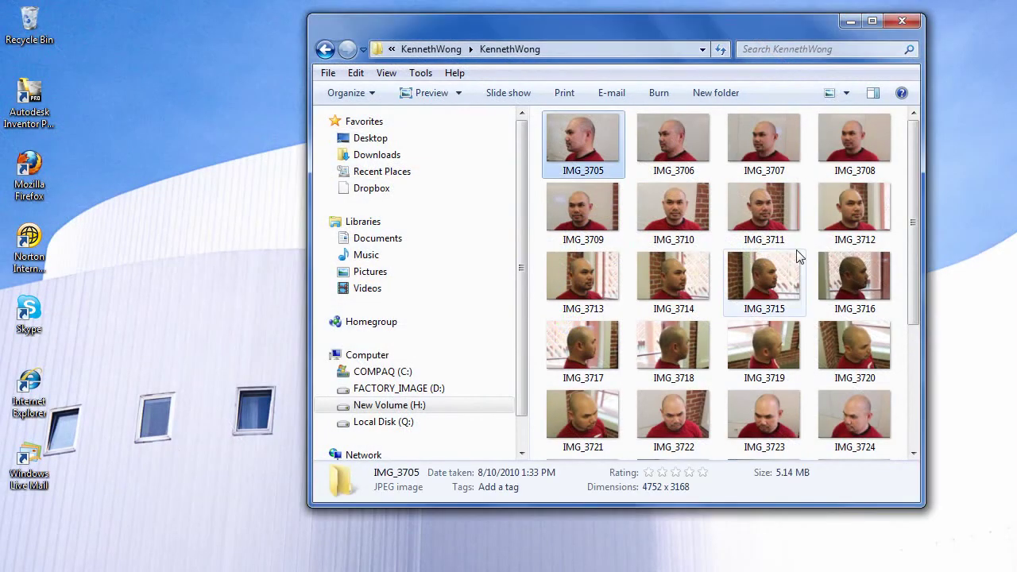
left_click_drag(915, 317, 924, 373)
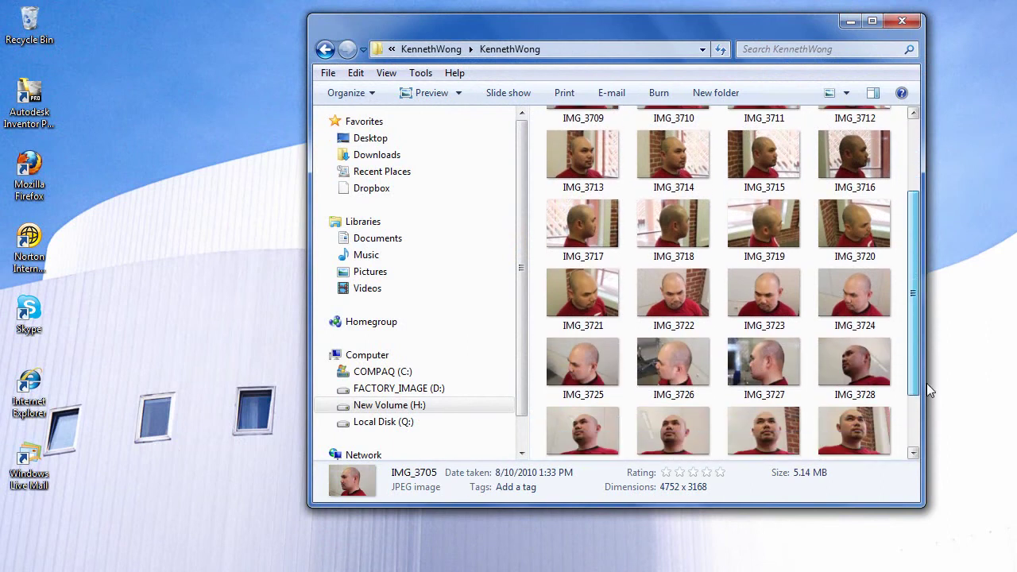
scroll(927, 386, "down", 1)
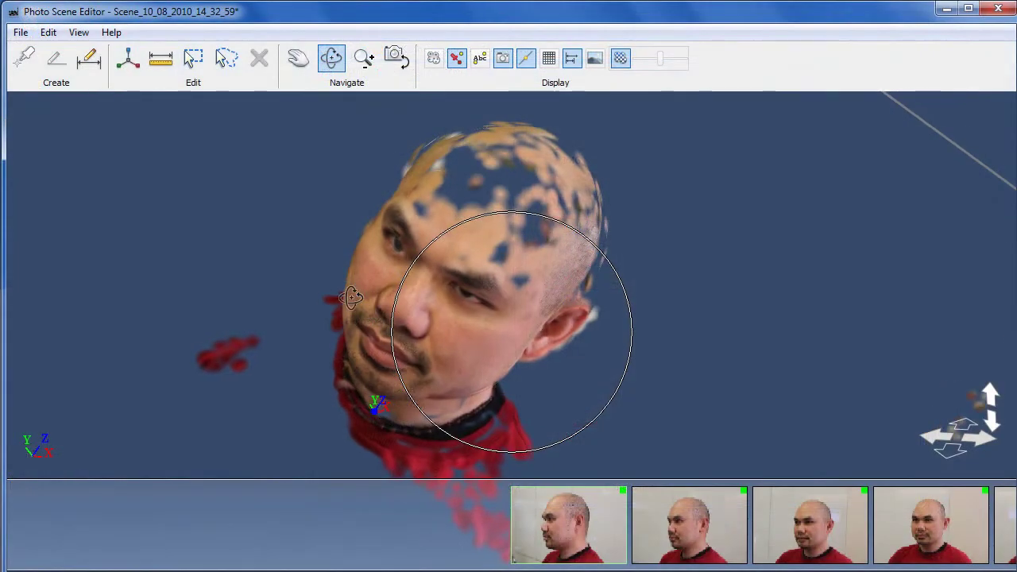
left_click_drag(351, 297, 329, 291)
left_click_drag(408, 345, 465, 328)
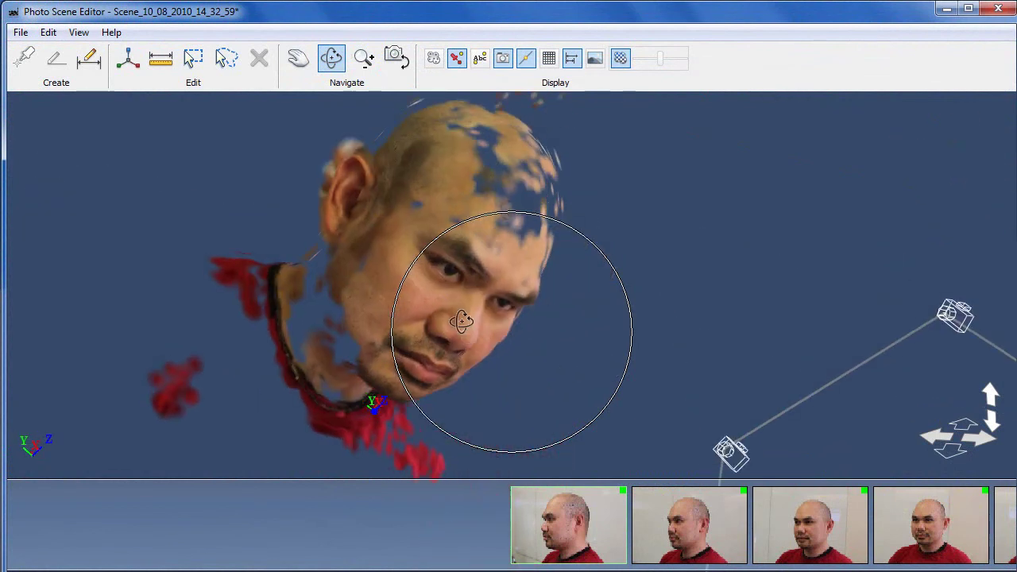